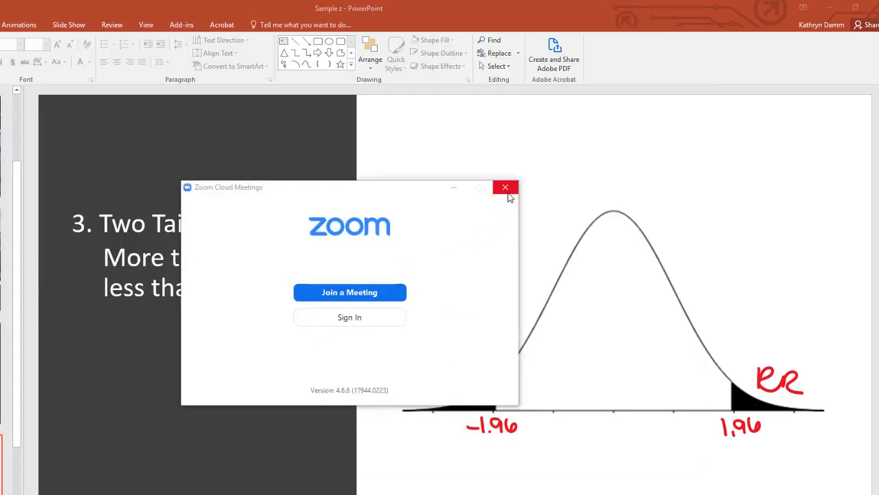
# Close the Zoom launcher and, in the Zoom web portal, open the cloud recordings list
pyautogui.click(507, 193)
pyautogui.hotkey('alt', 'Tab')
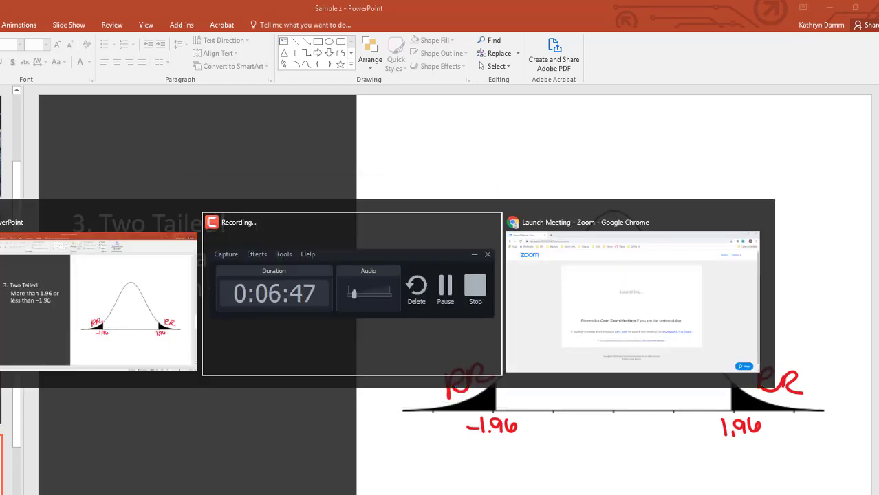
pyautogui.press('Tab')
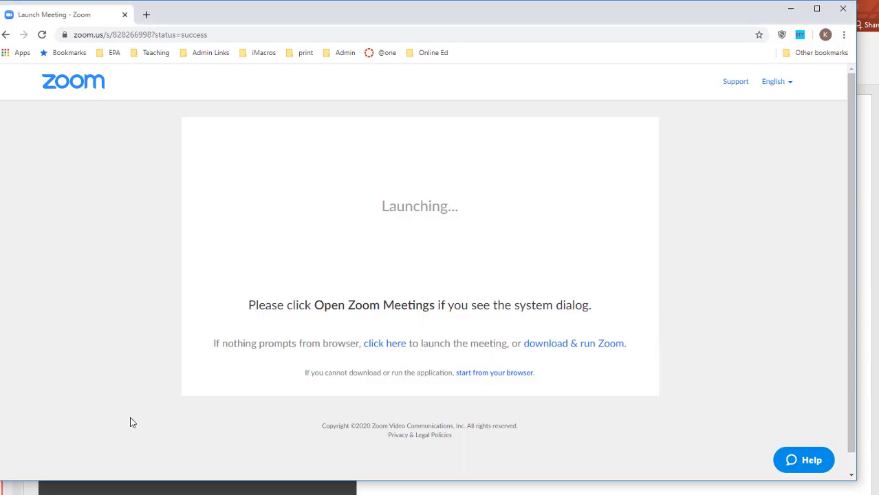
pyautogui.click(5, 35)
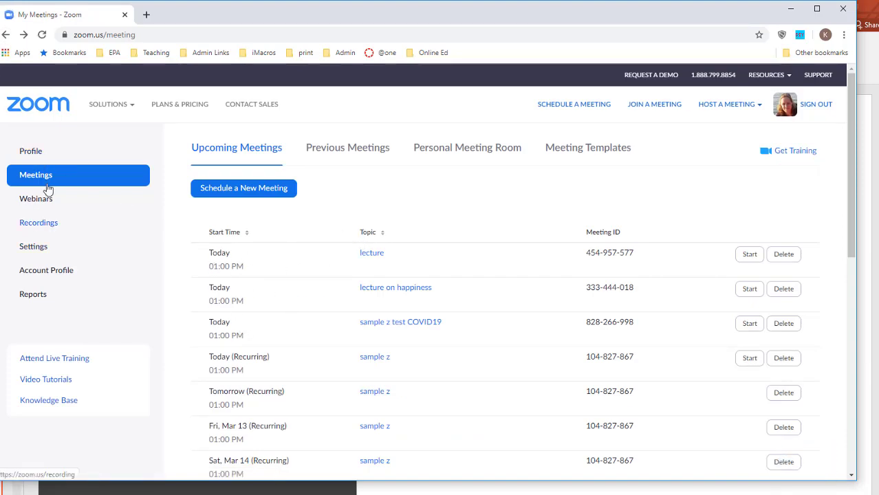
pyautogui.click(46, 231)
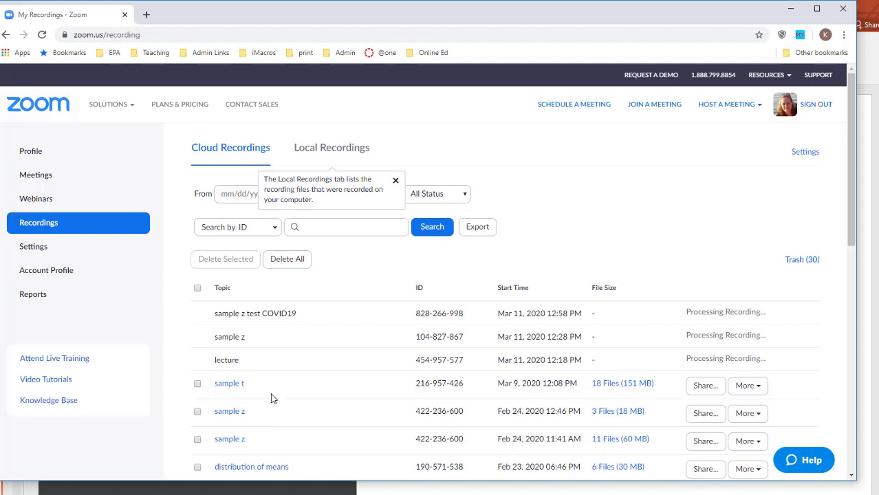
pyautogui.scroll(-1, 248, 375)
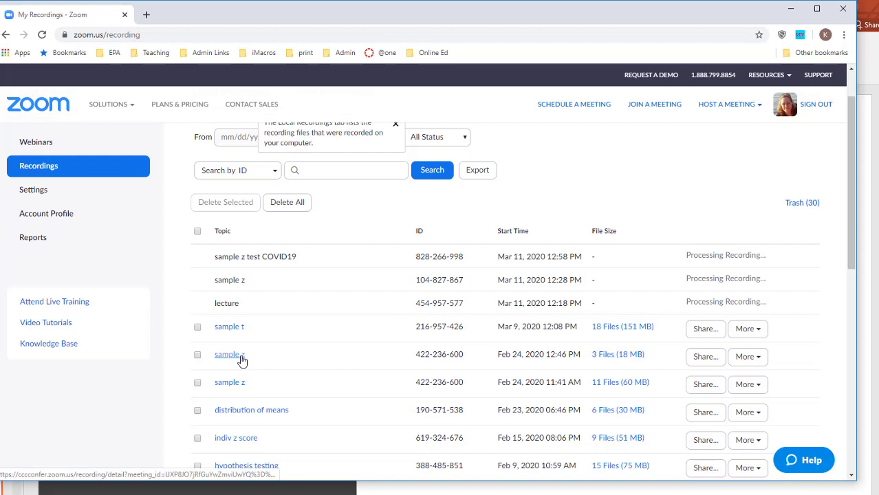
# Open the sample z recording's details and play its Recording 1
pyautogui.click(230, 354)
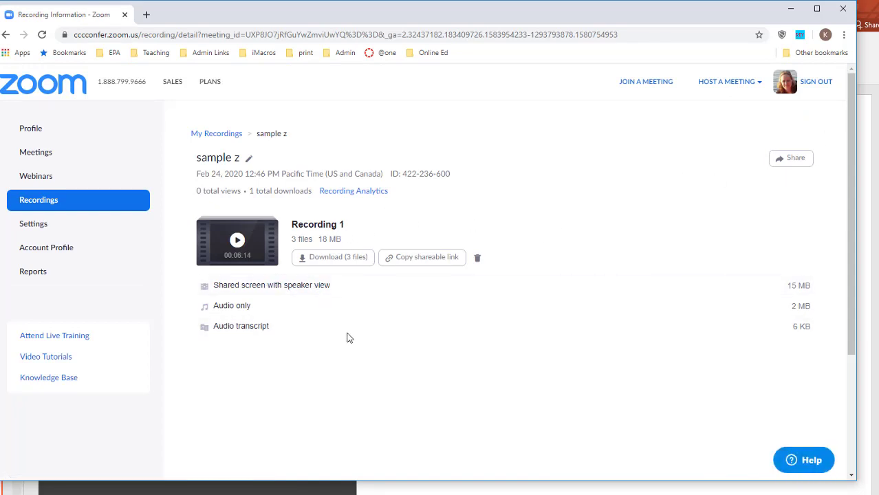
pyautogui.click(235, 242)
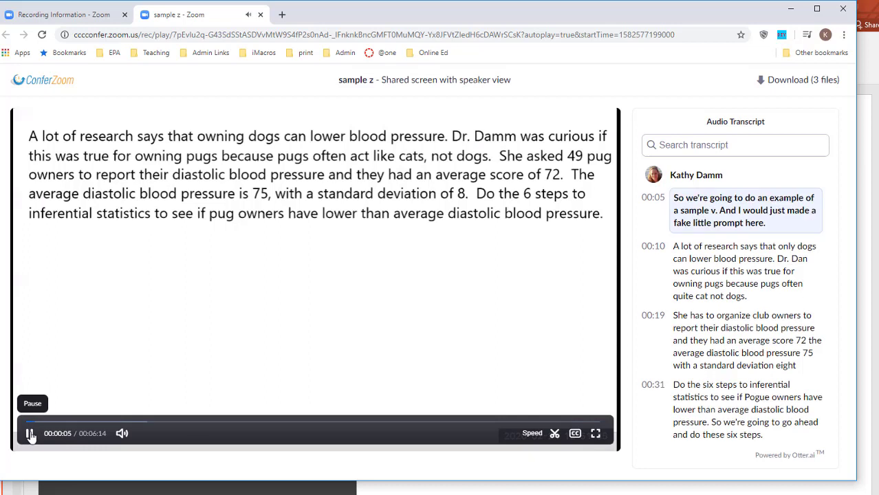
# Pause sample z at 01:09 and download its transcript, audio and mp4 files
pyautogui.click(30, 434)
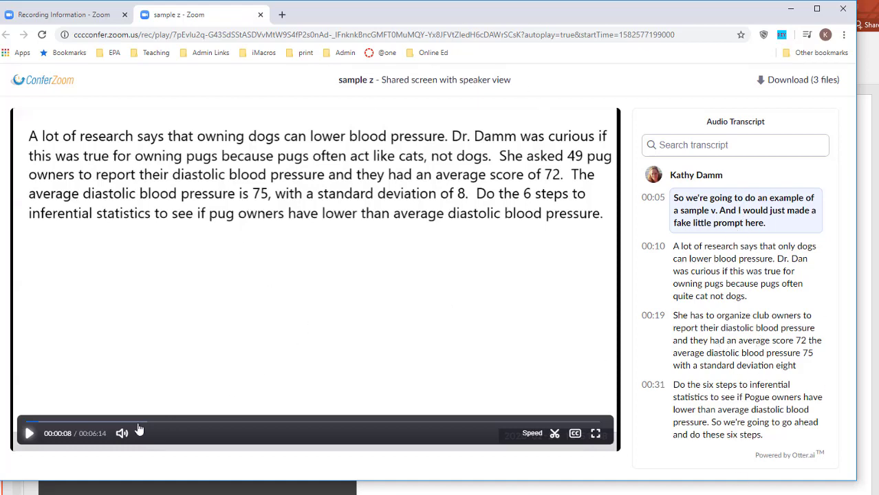
pyautogui.click(72, 422)
pyautogui.click(94, 422)
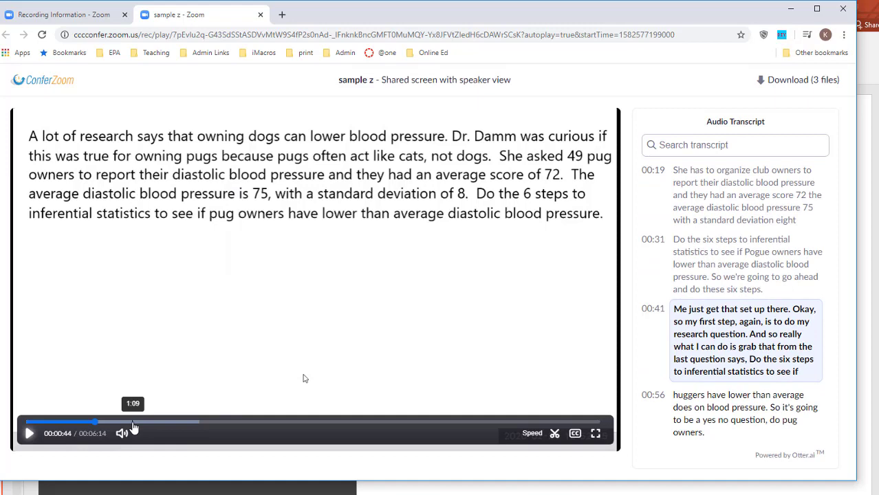
pyautogui.click(134, 424)
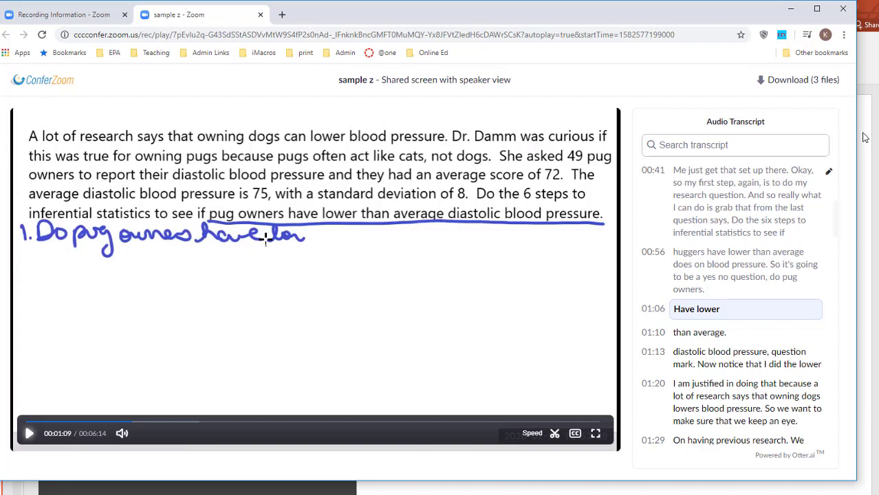
pyautogui.click(792, 82)
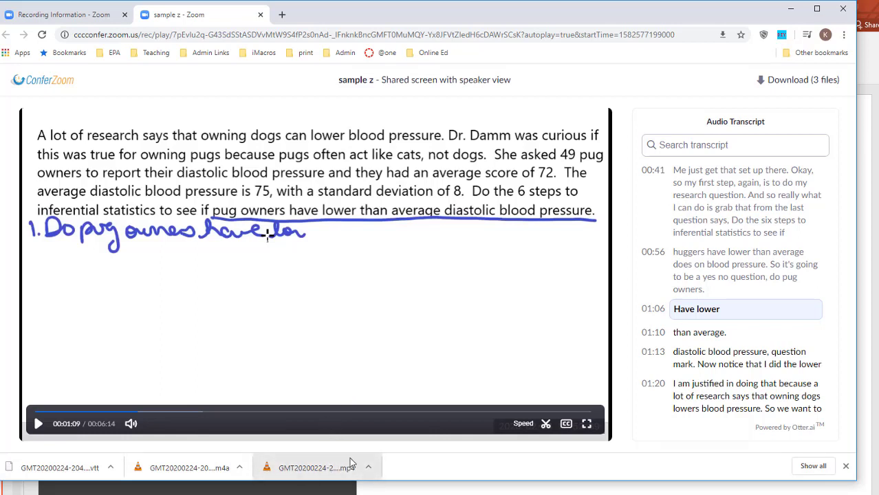
pyautogui.click(813, 466)
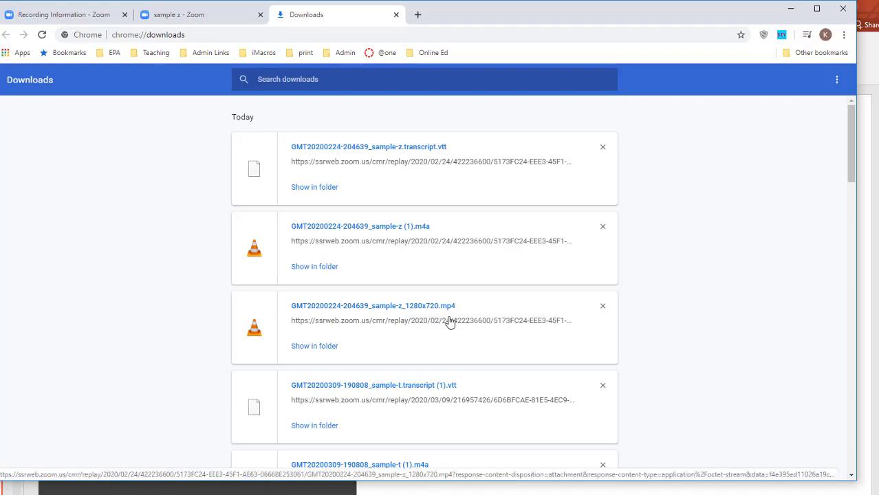
# Find the downloaded 1280x720 mp4 in File Explorer and rename it to 'this is the one'
pyautogui.click(314, 346)
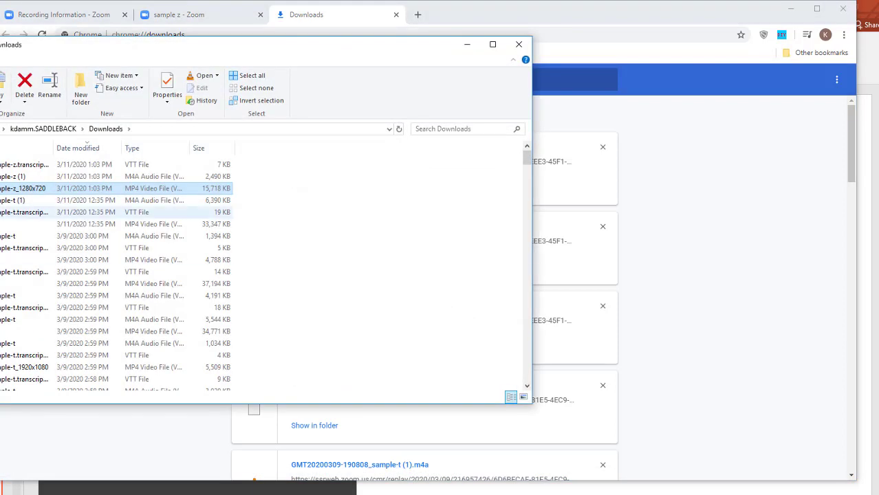
pyautogui.rightClick(7, 193)
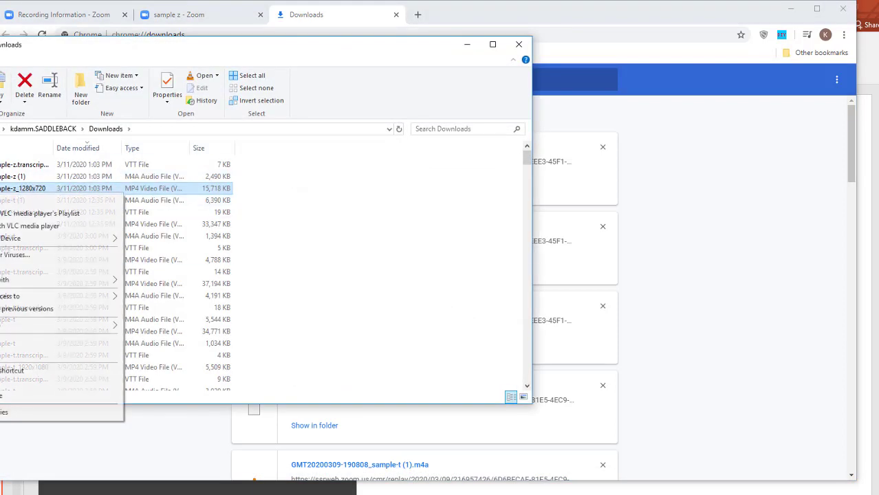
pyautogui.click(2, 401)
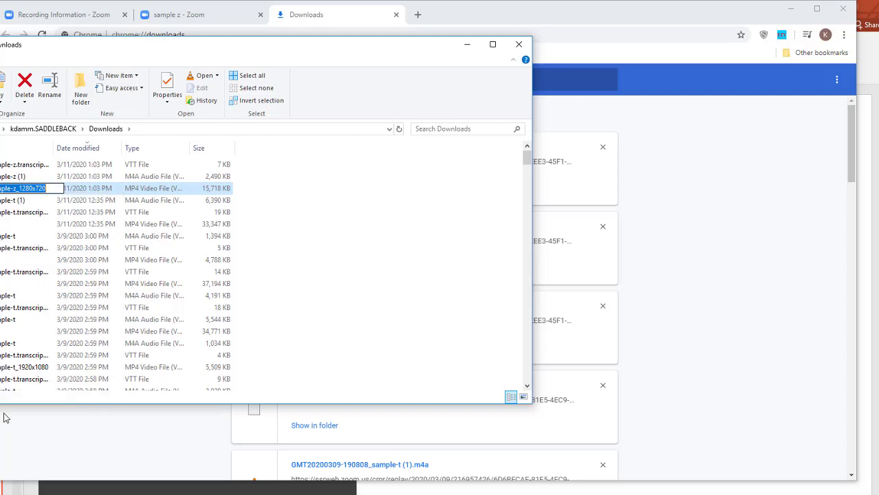
pyautogui.press('BackSpace')
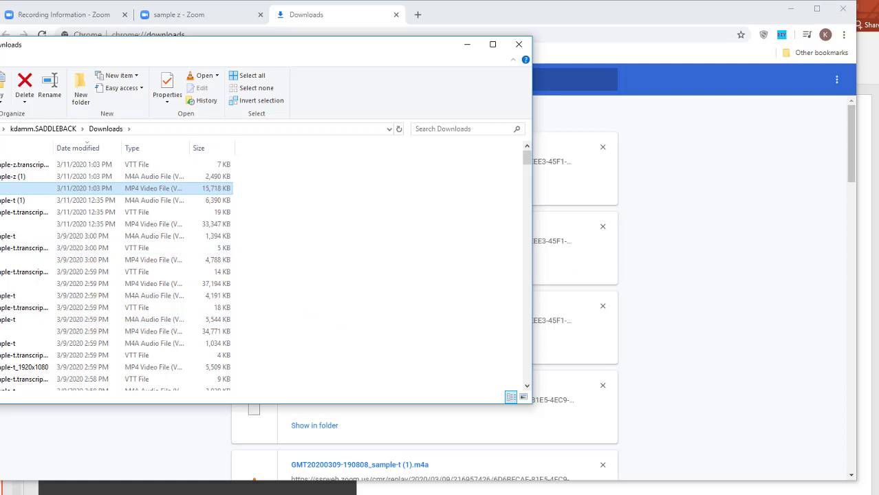
pyautogui.click(745, 252)
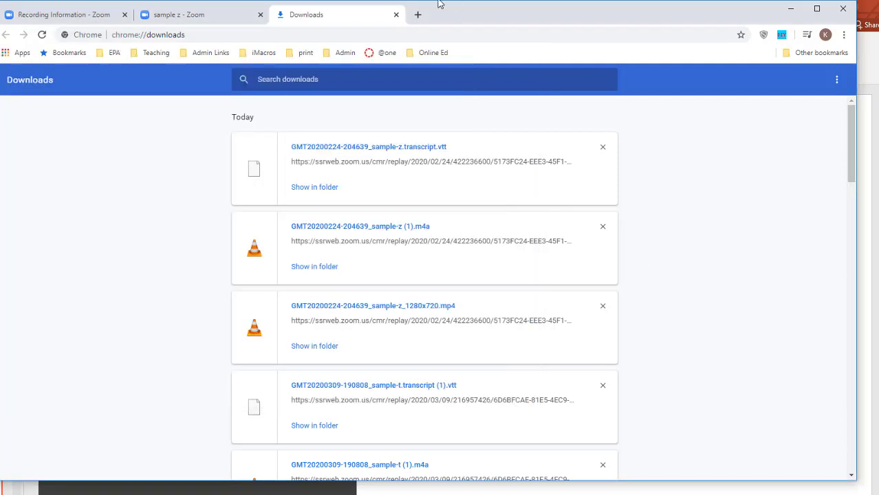
pyautogui.click(417, 14)
# Go to youtube.com and start a new video upload from the Create menu
pyautogui.write('youtube.com')
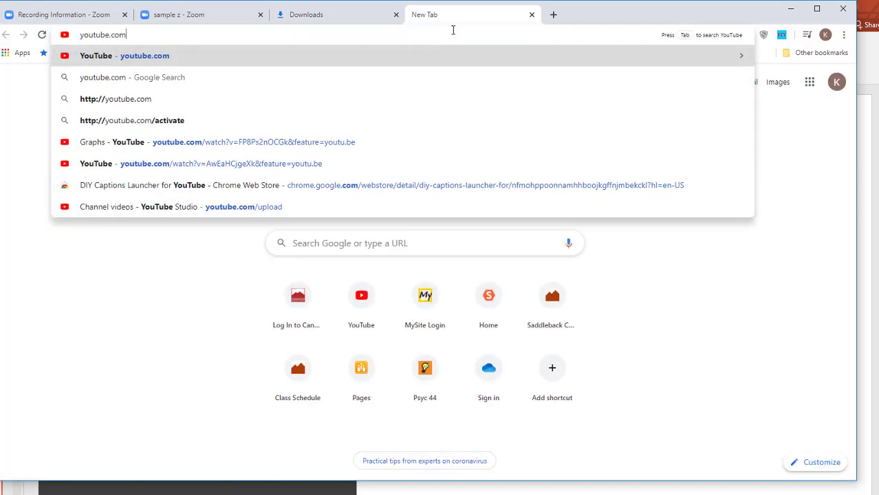
pyautogui.press('Return')
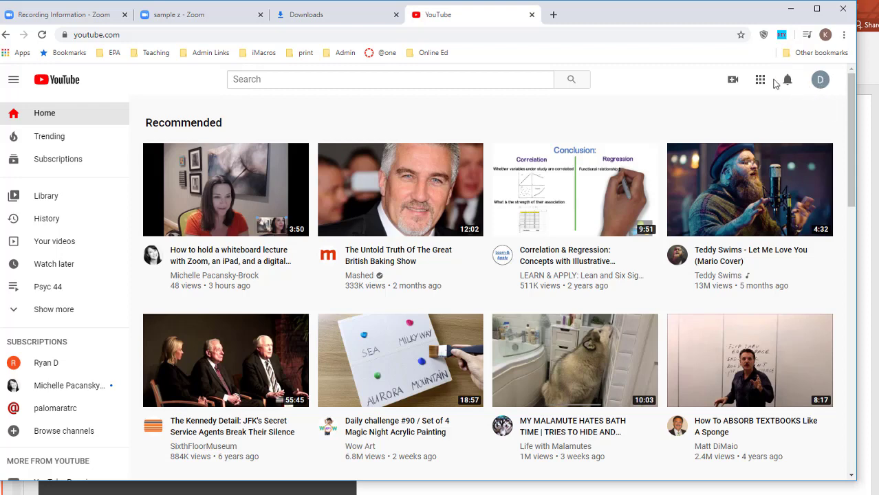
pyautogui.click(733, 80)
pyautogui.click(752, 102)
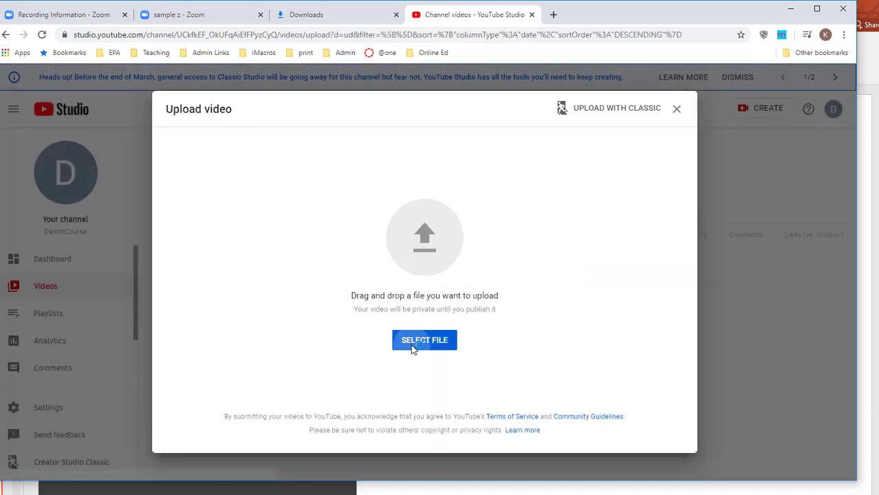
# Browse the Downloads folder in the file picker, sorted by date with newest first
pyautogui.click(408, 342)
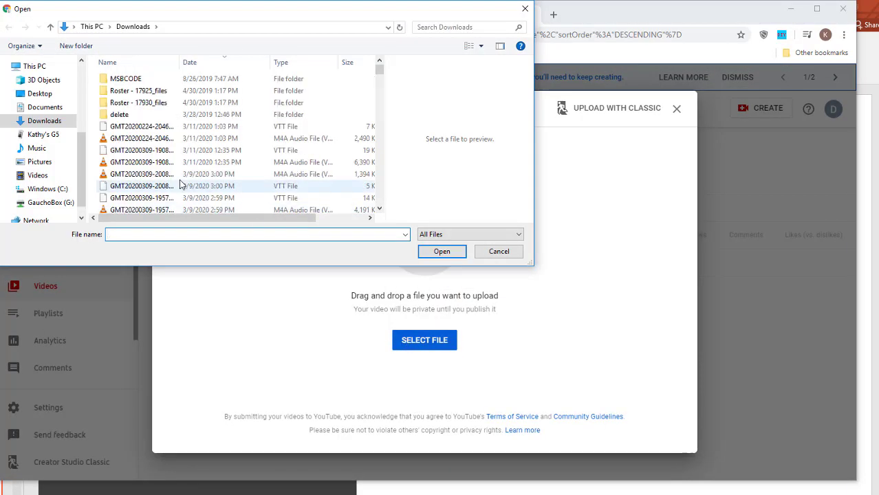
pyautogui.scroll(-2, 147, 143)
pyautogui.scroll(-4, 146, 143)
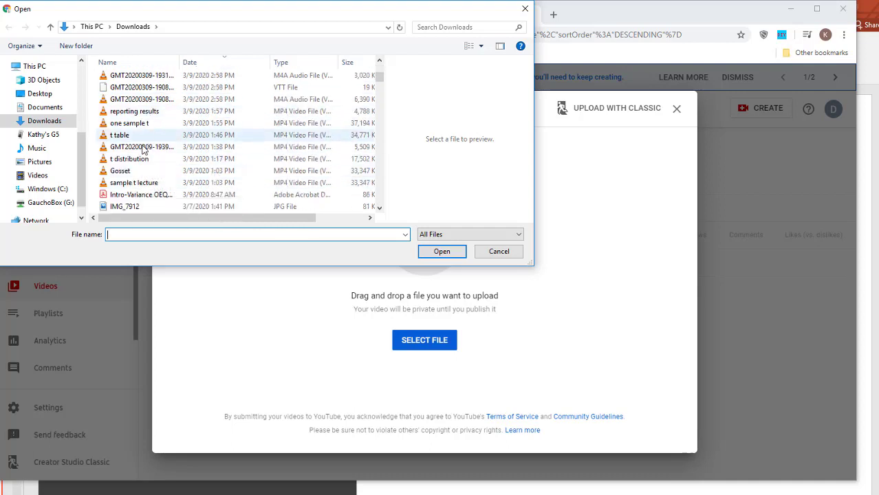
pyautogui.click(200, 63)
pyautogui.click(200, 63)
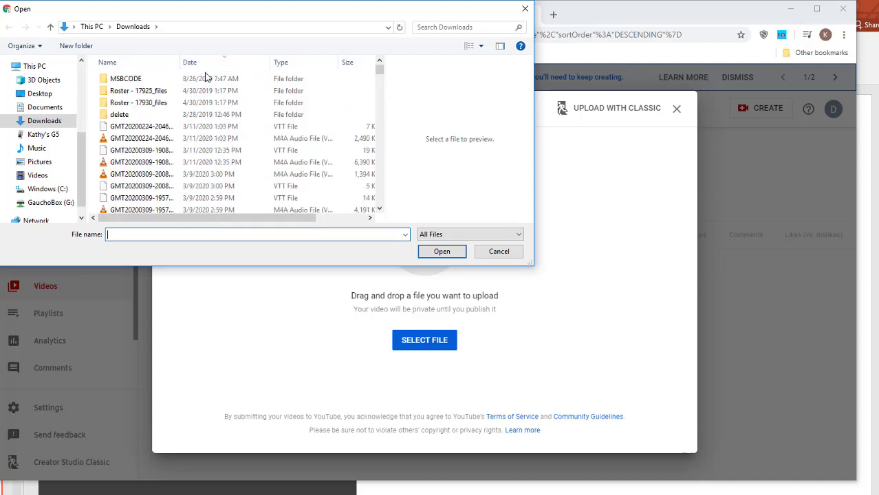
pyautogui.scroll(-3, 180, 154)
pyautogui.scroll(-1, 178, 157)
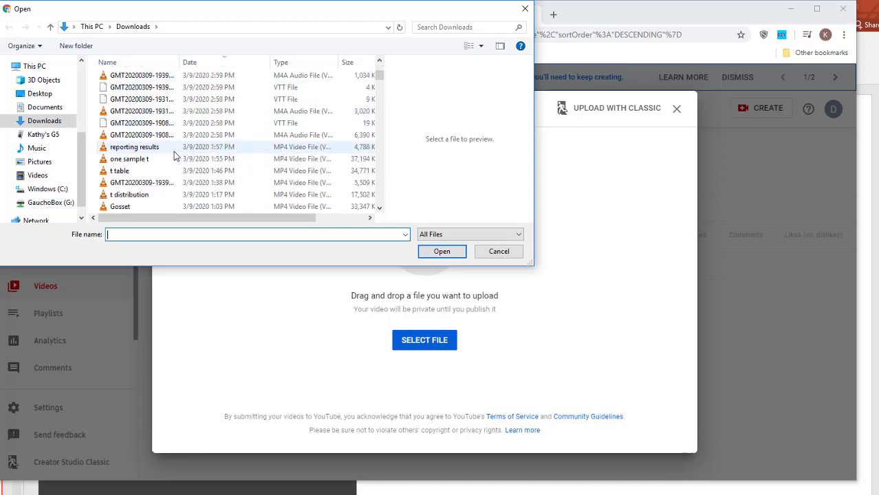
pyautogui.scroll(-8, 174, 156)
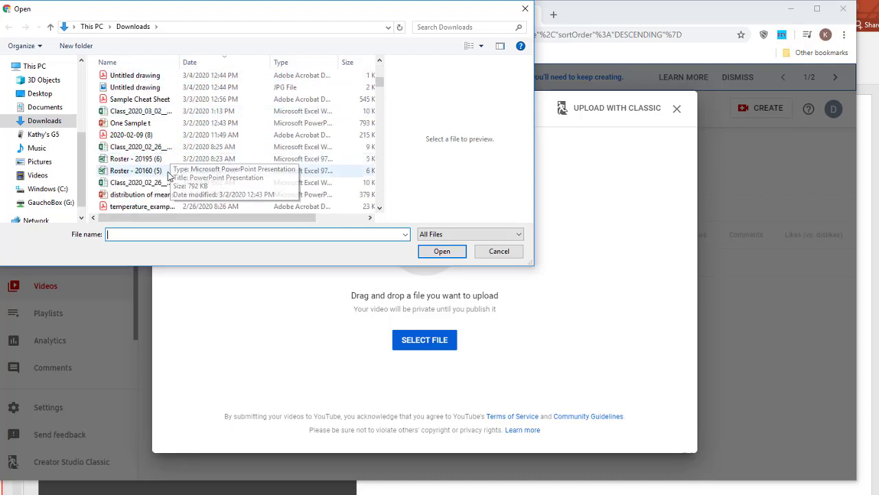
pyautogui.scroll(-5, 162, 176)
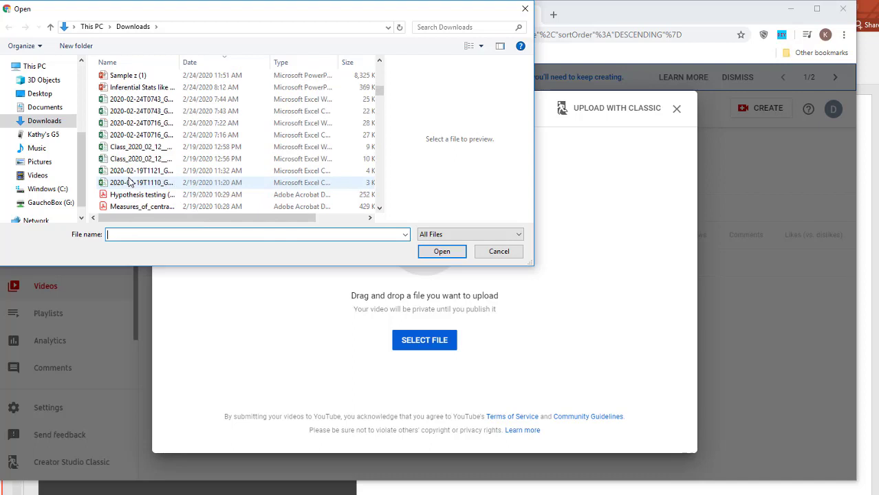
pyautogui.scroll(12, 136, 191)
pyautogui.scroll(5, 136, 192)
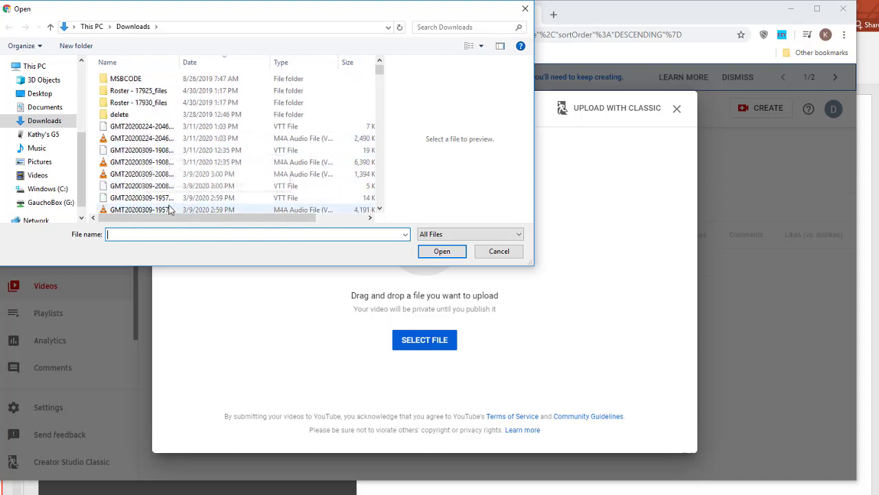
pyautogui.scroll(-4, 165, 200)
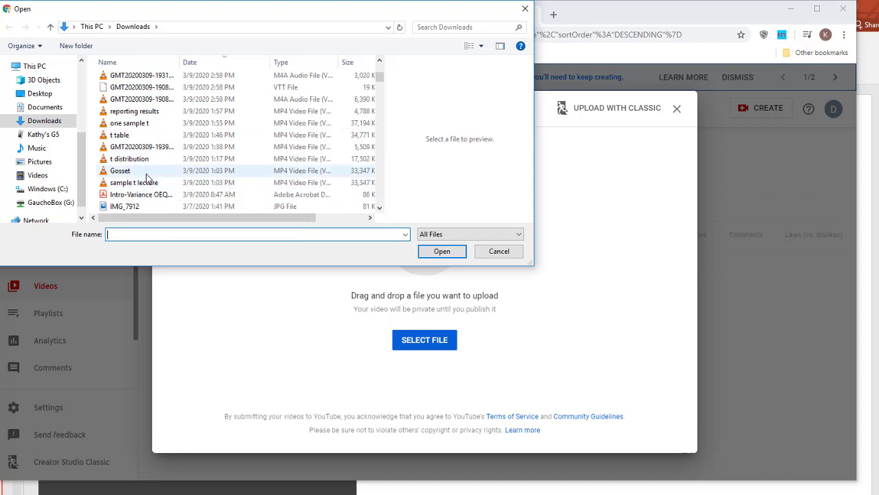
# Search Downloads for 'this is' and upload the 'this is the one' video
pyautogui.click(459, 28)
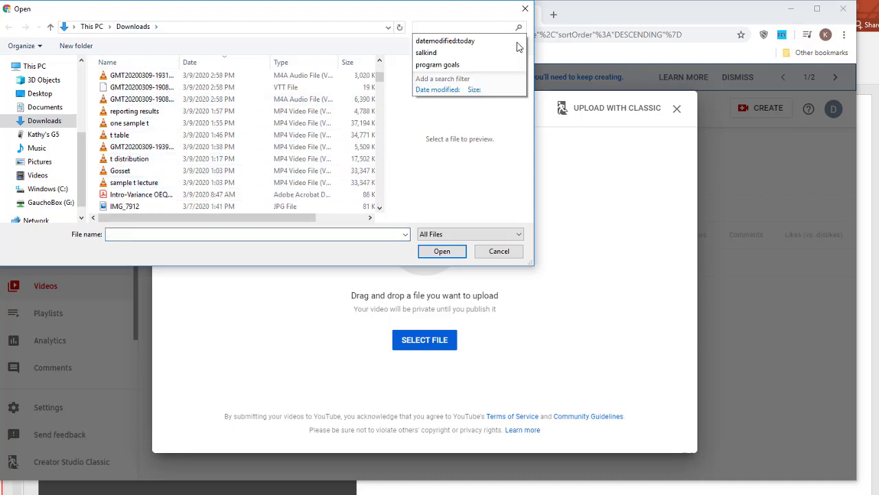
pyautogui.write('this is')
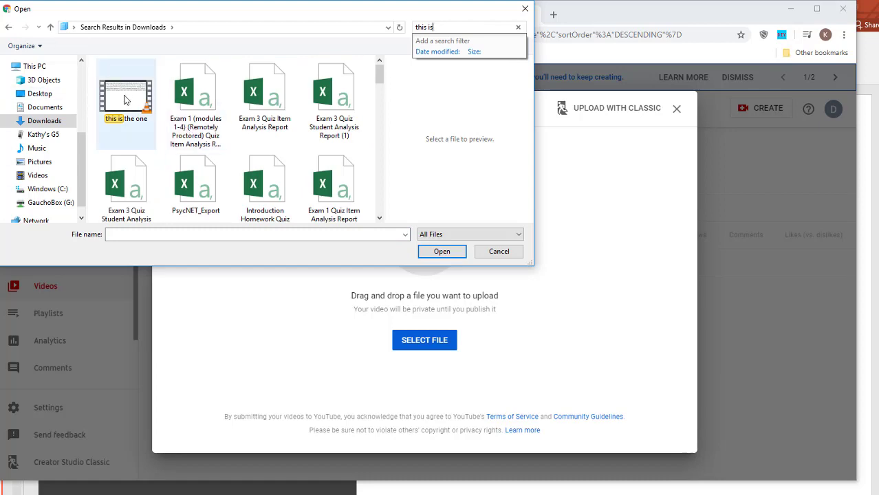
pyautogui.click(125, 100)
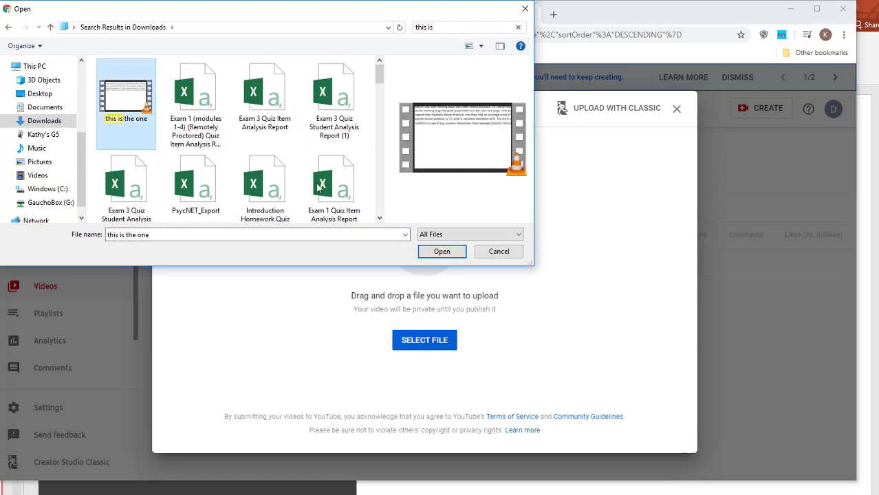
pyautogui.click(441, 251)
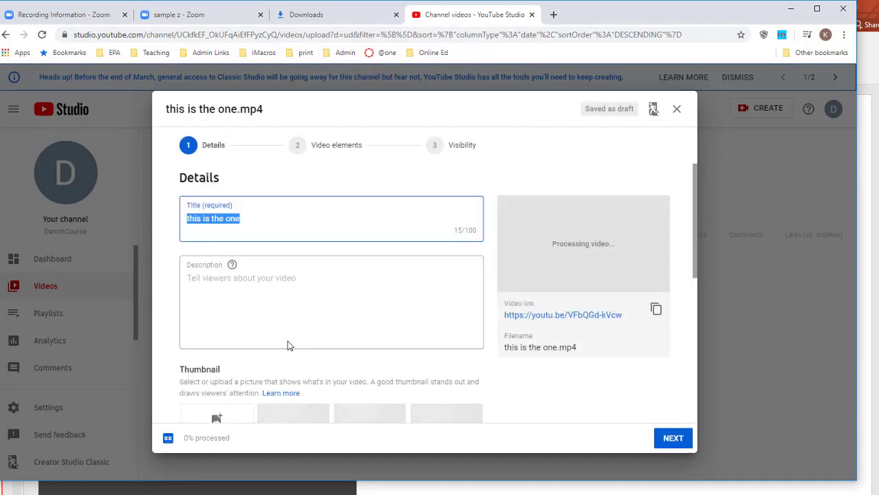
# Leave the playlist empty, keep 'No, it's not made for kids', and continue past Details
pyautogui.click(256, 308)
pyautogui.scroll(-2, 252, 347)
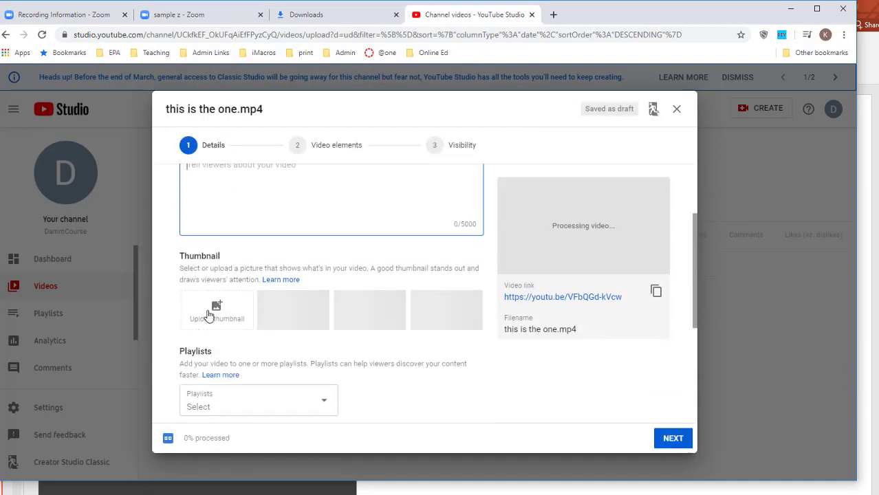
pyautogui.scroll(-1, 275, 330)
pyautogui.click(308, 359)
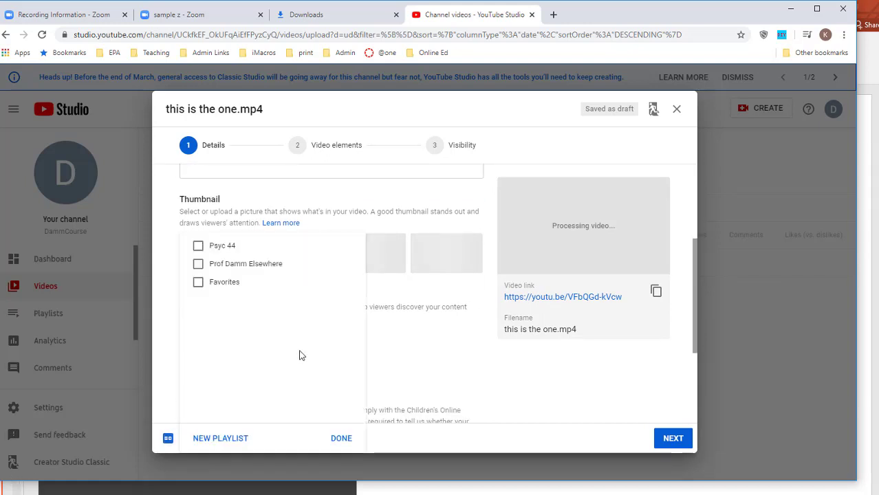
pyautogui.click(444, 343)
pyautogui.scroll(-1, 366, 364)
pyautogui.scroll(-2, 366, 363)
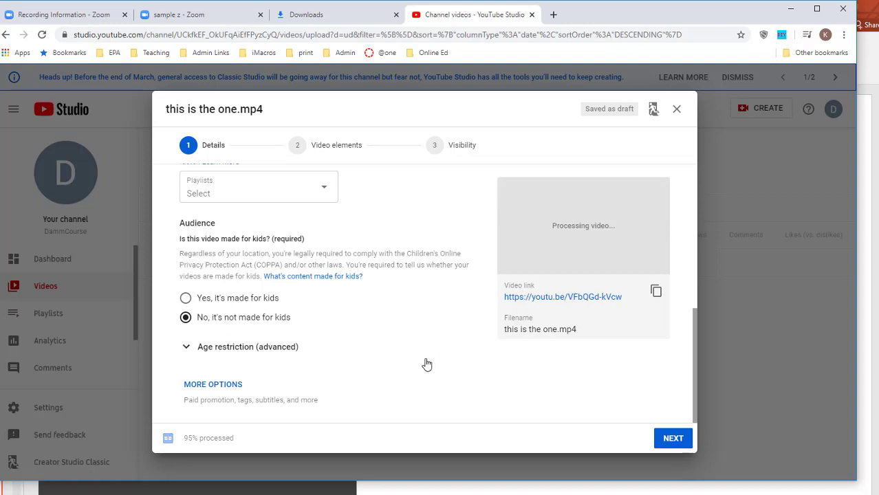
pyautogui.click(674, 438)
# Set the video's visibility to Unlisted and save it as a draft
pyautogui.click(671, 440)
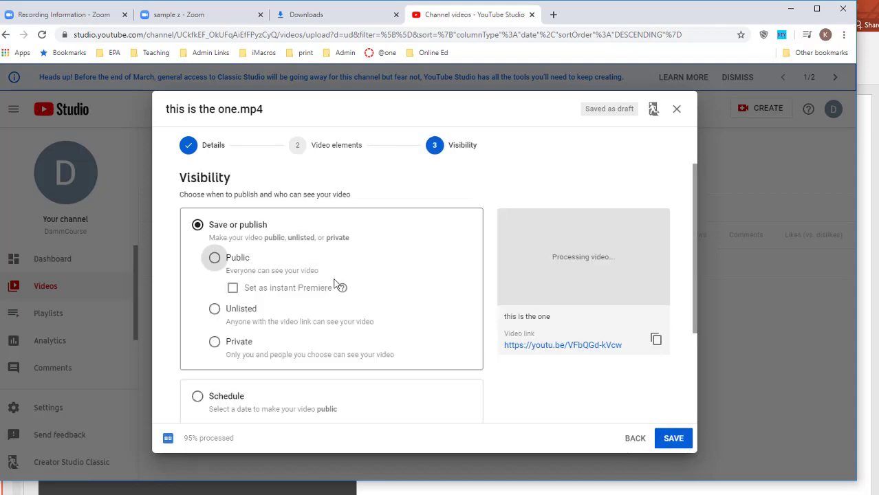
pyautogui.click(214, 310)
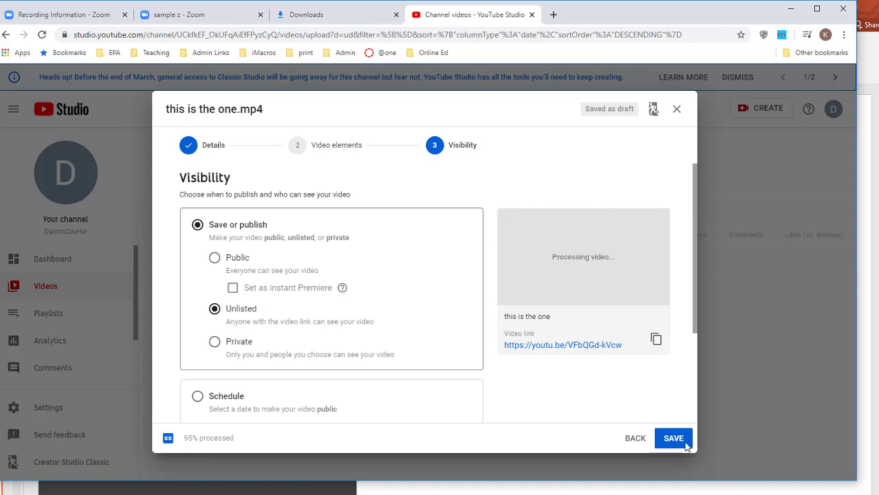
pyautogui.click(634, 440)
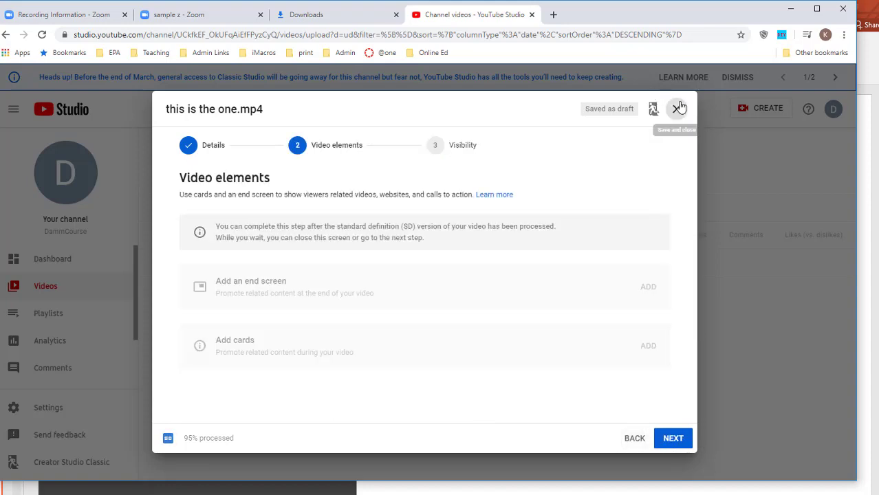
pyautogui.click(677, 109)
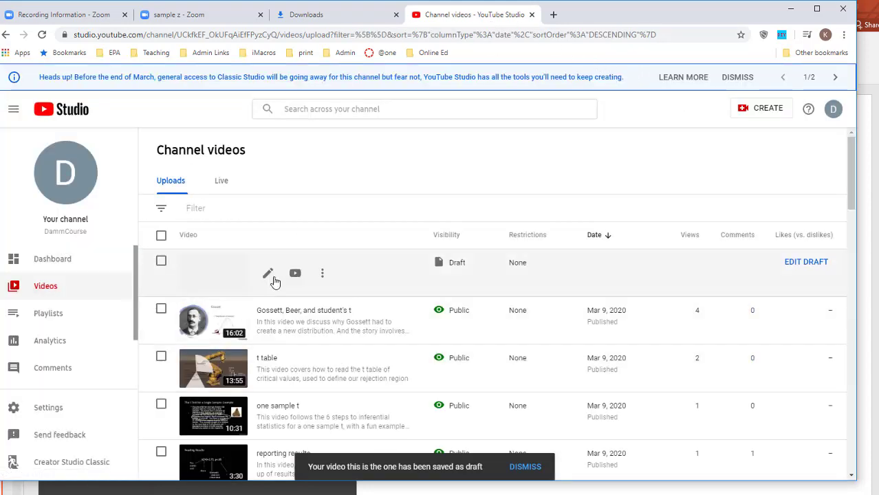
pyautogui.scroll(-1, 273, 282)
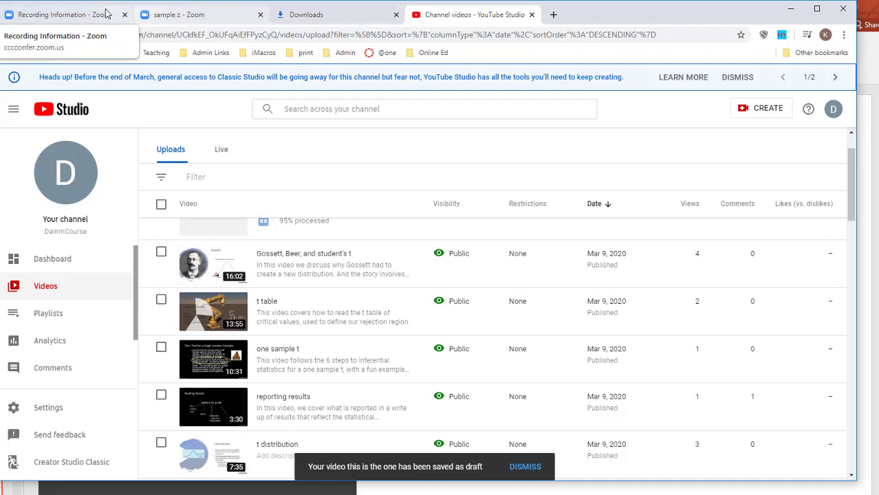
pyautogui.click(69, 14)
pyautogui.click(6, 34)
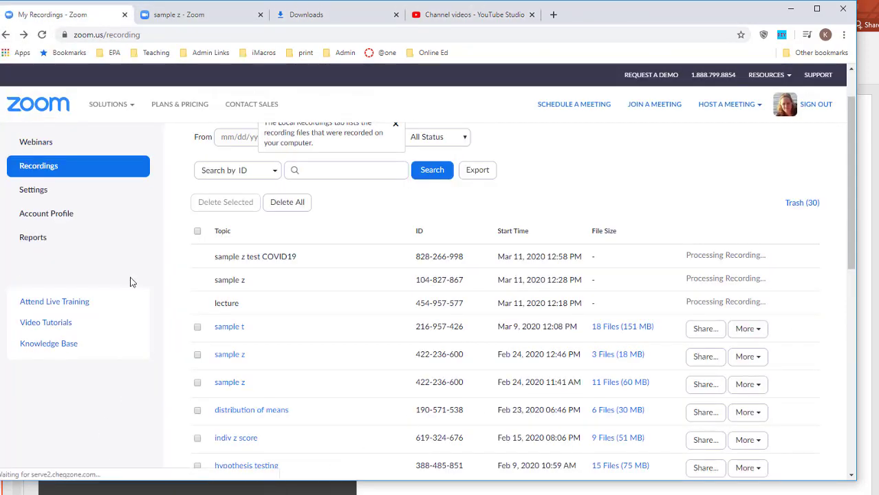
pyautogui.click(230, 329)
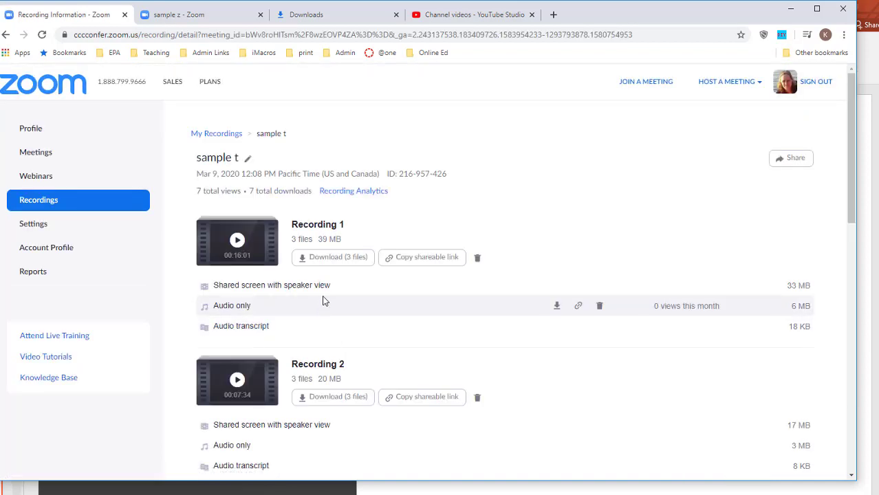
pyautogui.scroll(-2, 313, 293)
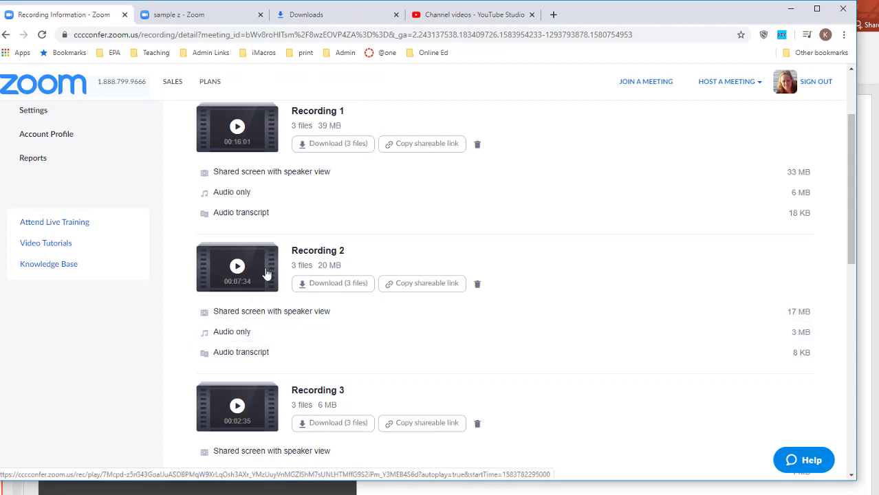
pyautogui.scroll(-1, 261, 310)
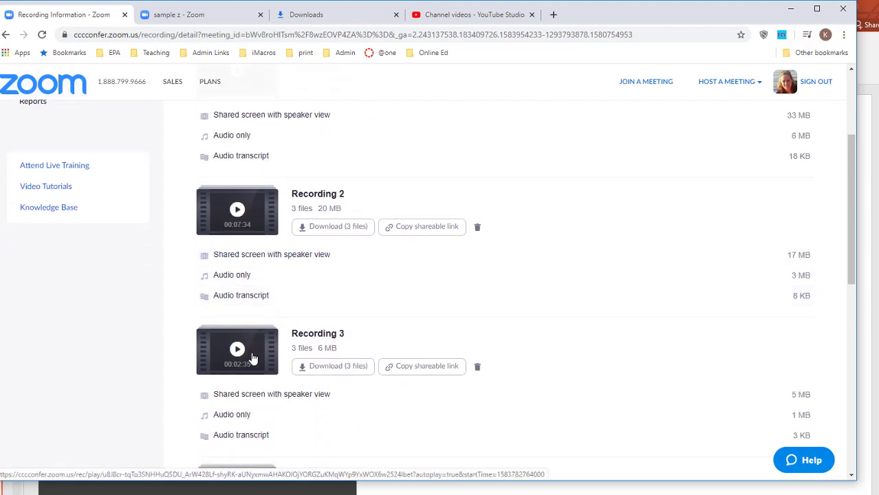
pyautogui.scroll(-3, 252, 358)
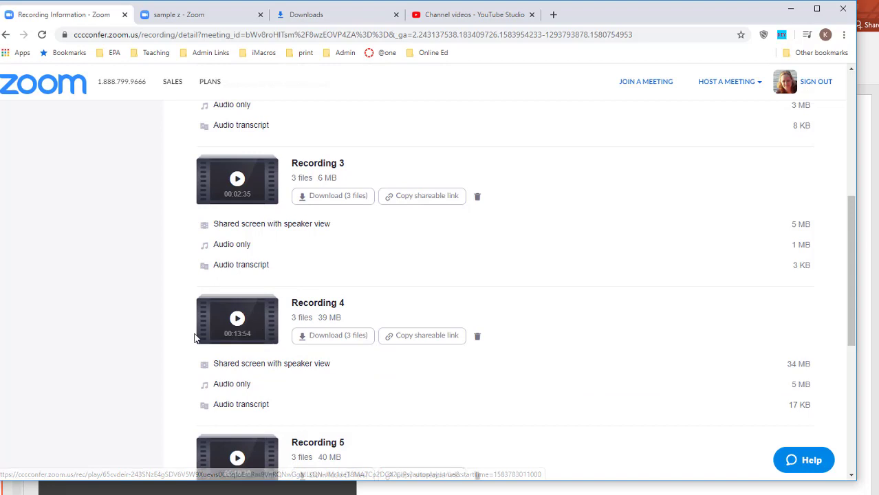
pyautogui.scroll(2, 245, 330)
pyautogui.scroll(1, 242, 329)
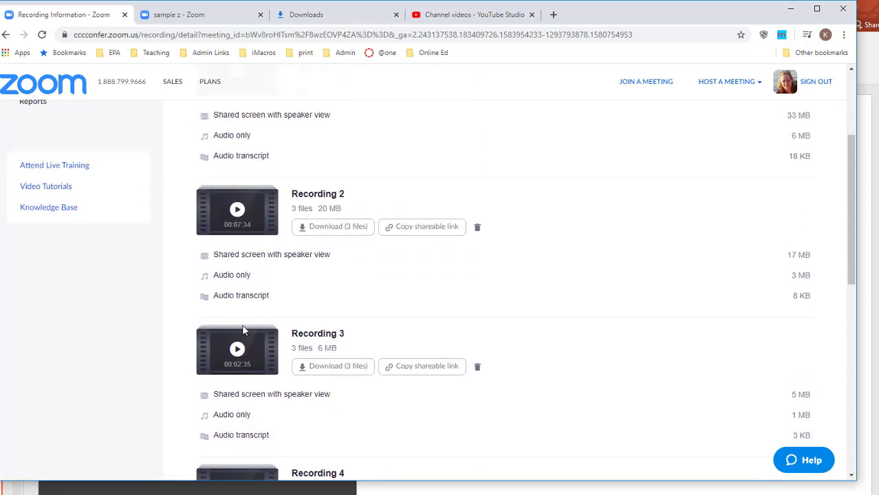
pyautogui.scroll(2, 240, 317)
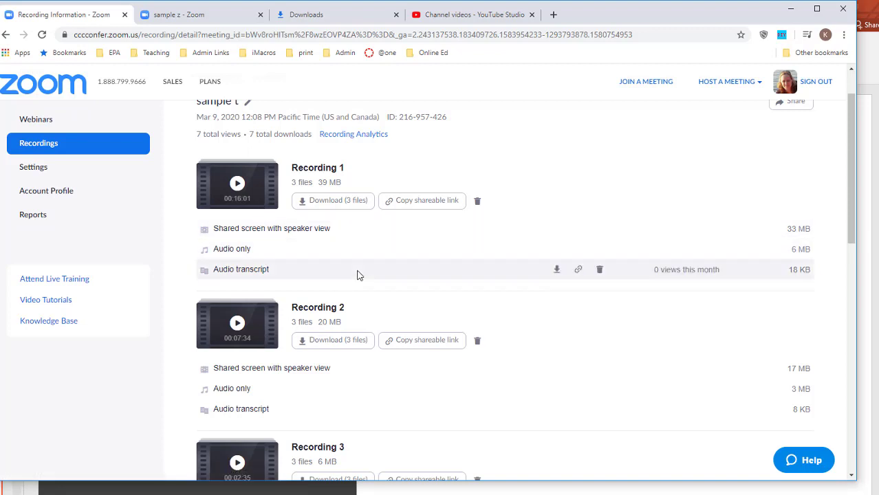
pyautogui.click(462, 9)
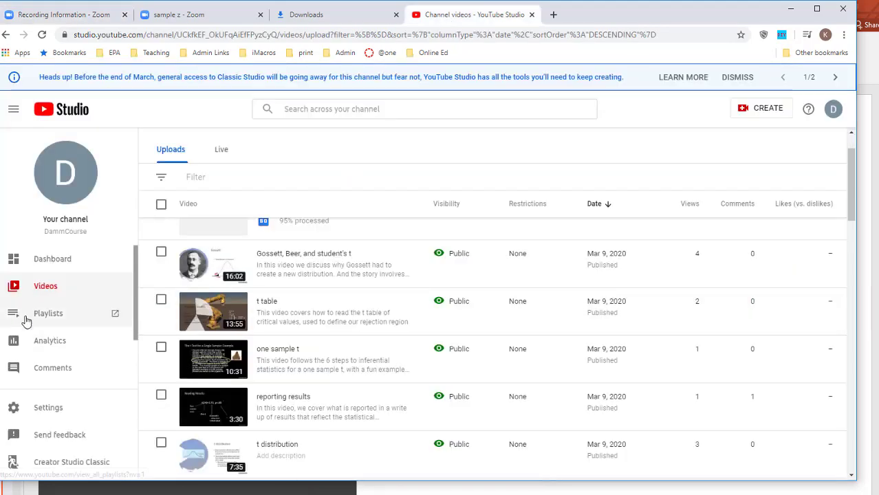
# Open the Psyc 44 playlist and scroll through its 45 videos down to 'one sample t'
pyautogui.click(27, 321)
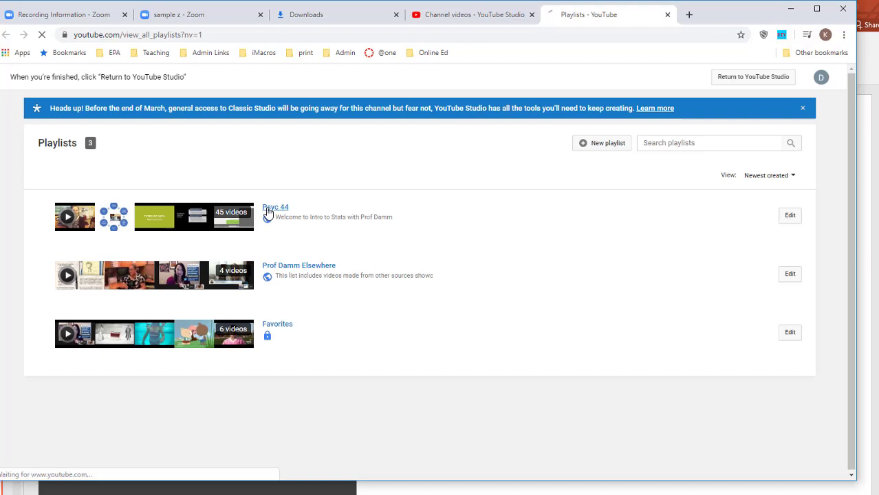
pyautogui.click(268, 211)
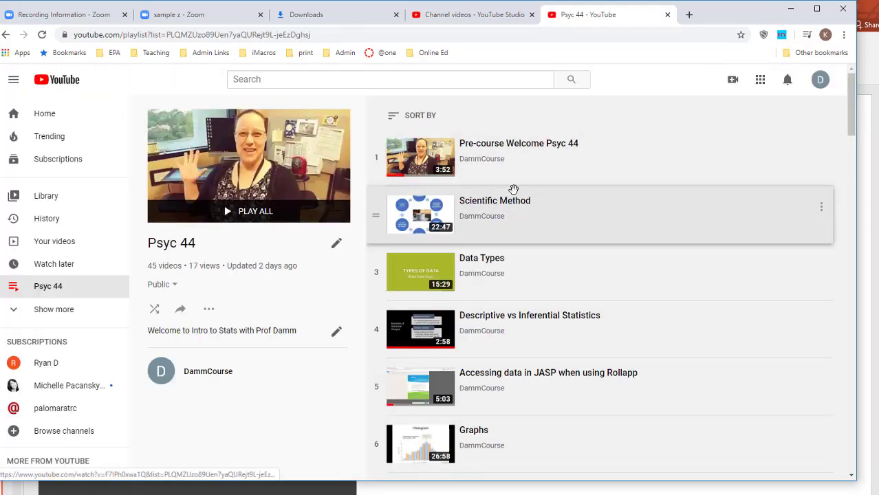
pyautogui.scroll(-3, 509, 220)
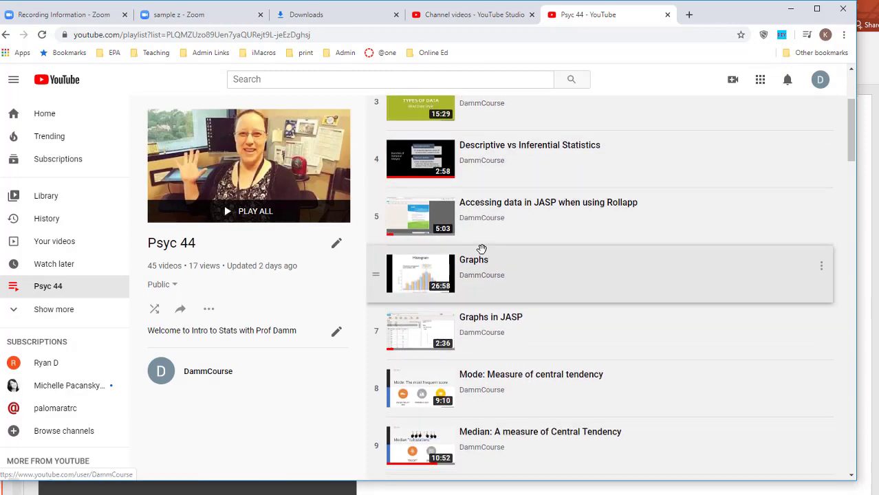
pyautogui.scroll(-2, 505, 287)
pyautogui.scroll(-5, 505, 287)
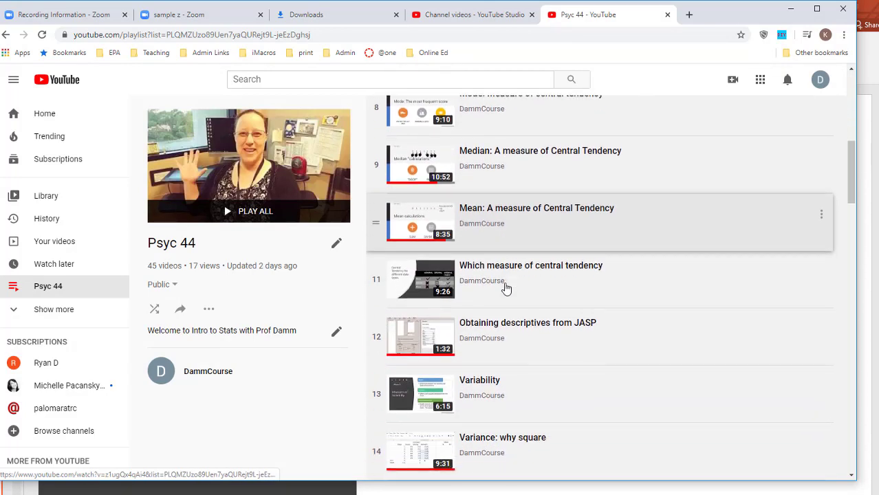
pyautogui.scroll(-5, 491, 293)
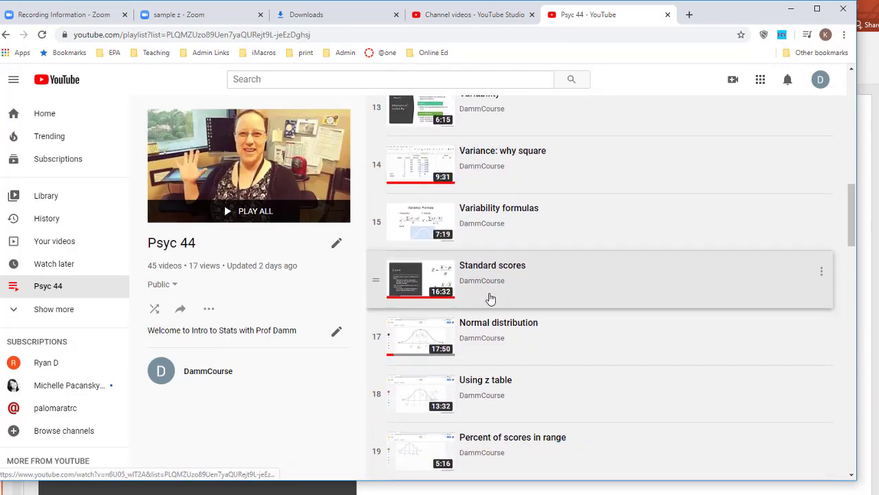
pyautogui.scroll(-6, 474, 313)
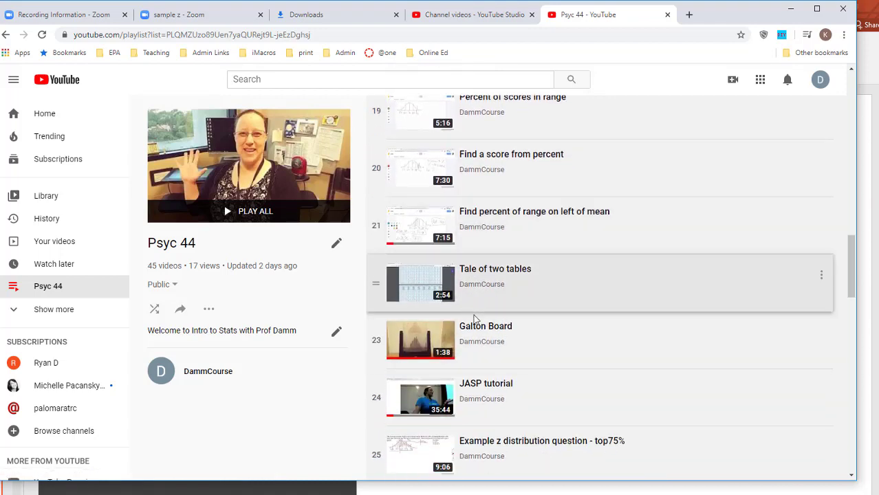
pyautogui.scroll(-4, 486, 321)
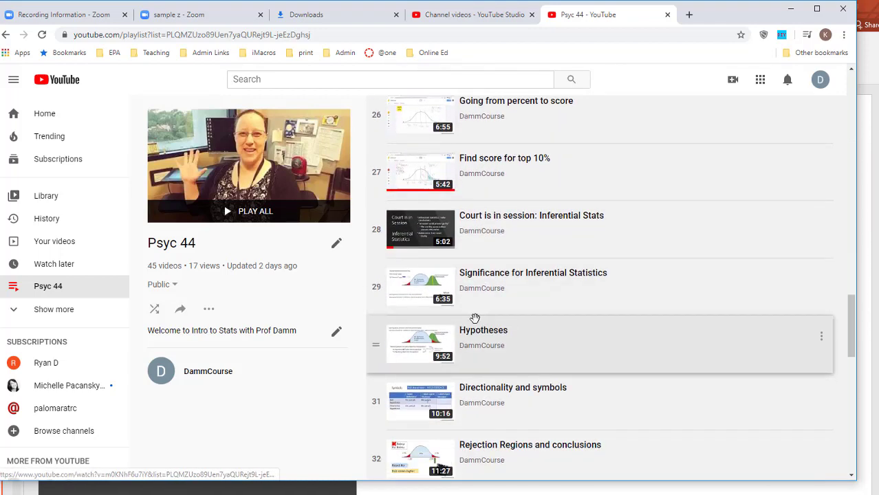
pyautogui.scroll(-3, 464, 337)
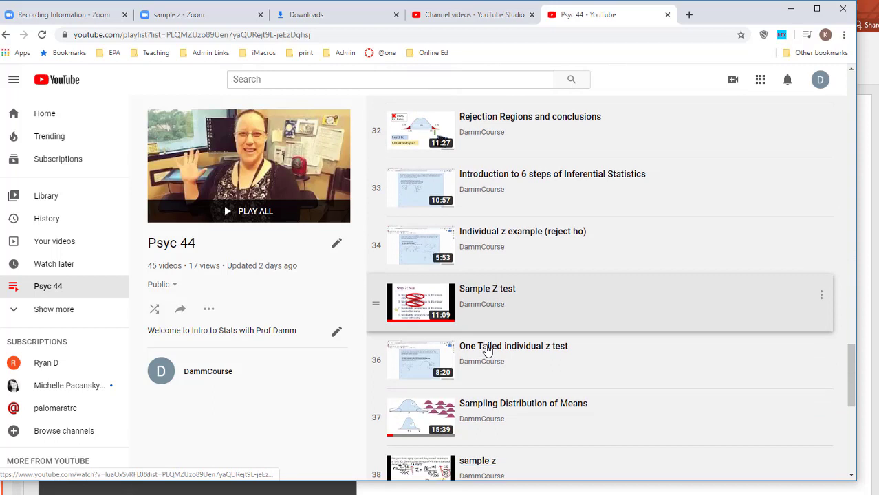
pyautogui.scroll(-2, 466, 335)
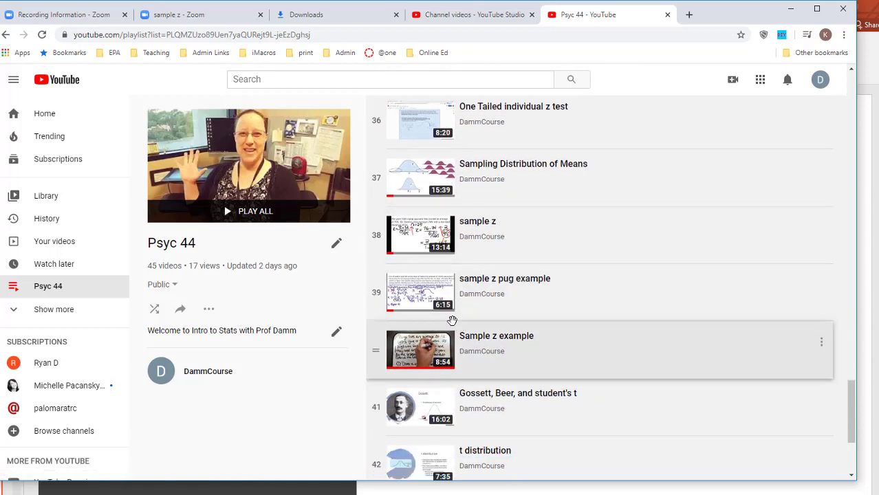
pyautogui.scroll(-2, 465, 473)
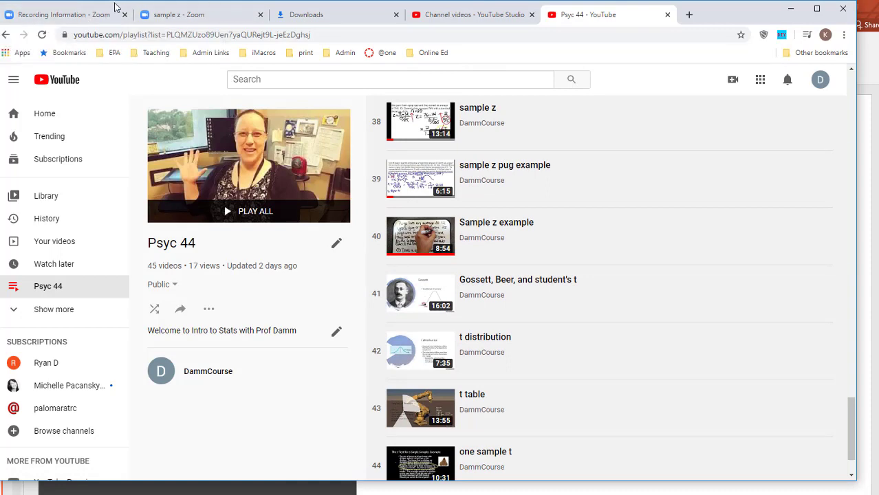
pyautogui.click(61, 14)
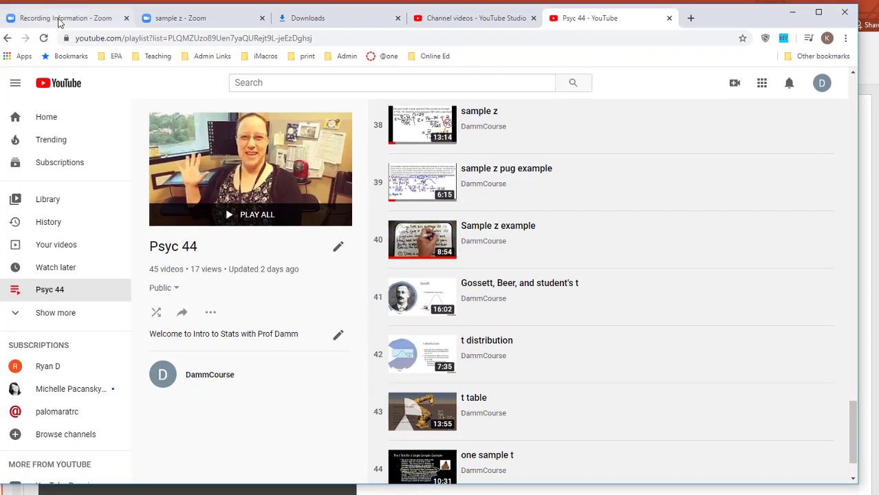